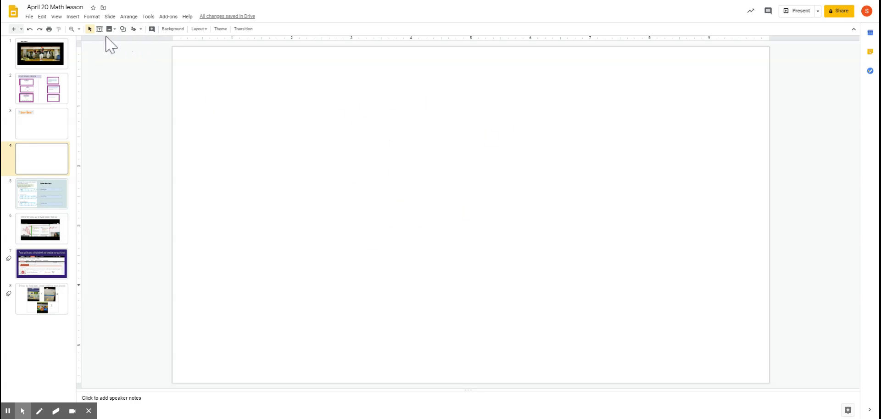
Select the Scribble tool from the Line tool dropdown
{"action": "left_click", "coordinate": [141, 29]}
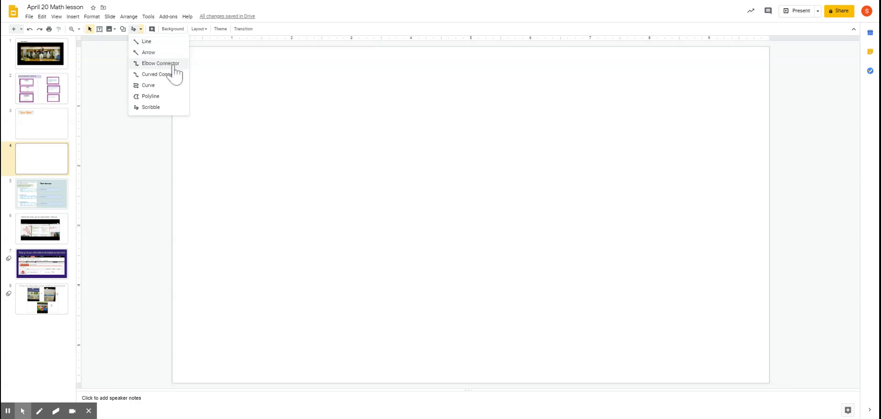
{"action": "left_click", "coordinate": [152, 107]}
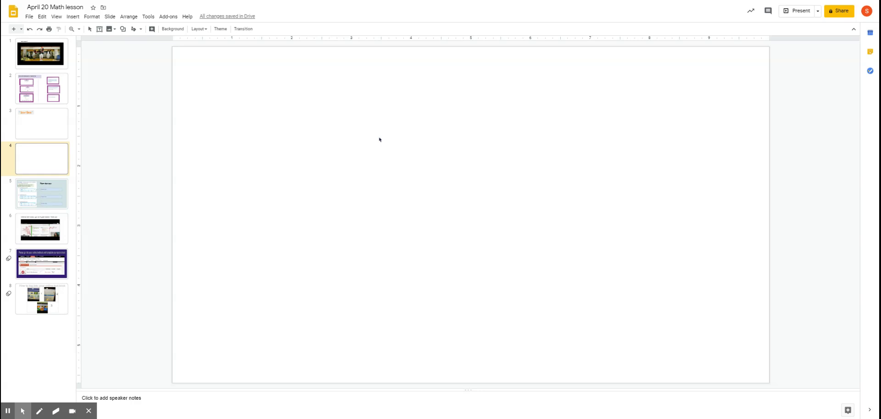
Sketch a rough freehand square box right of centre on the fourth slide
{"action": "mouse_move", "coordinate": [405, 127]}
{"action": "left_mouse_down"}
{"action": "mouse_move", "coordinate": [545, 275]}
{"action": "mouse_move", "coordinate": [403, 127]}
{"action": "left_mouse_up"}
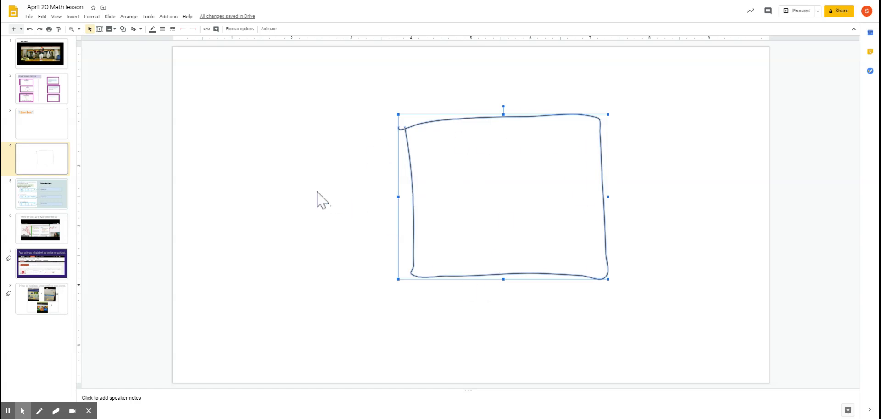
Reselect Scribble and sketch a freehand triangle to the upper left of the square
{"action": "left_click", "coordinate": [135, 29]}
{"action": "left_click", "coordinate": [142, 29]}
{"action": "left_click", "coordinate": [133, 29]}
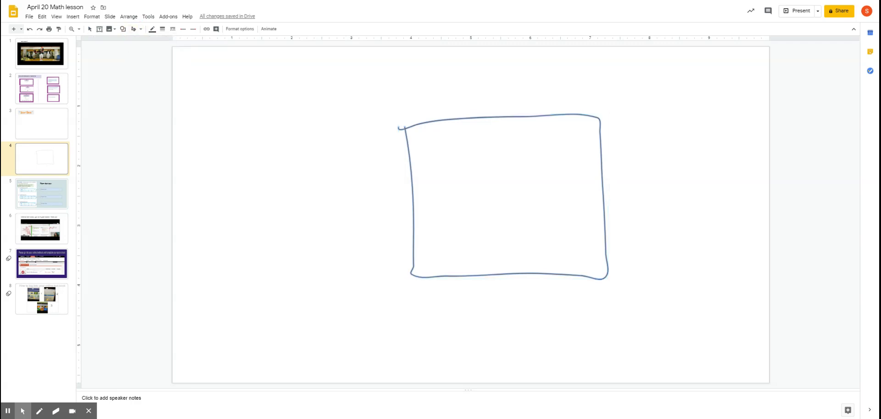
{"action": "mouse_move", "coordinate": [286, 86]}
{"action": "left_mouse_down"}
{"action": "mouse_move", "coordinate": [383, 196]}
{"action": "mouse_move", "coordinate": [275, 114]}
{"action": "left_mouse_up"}
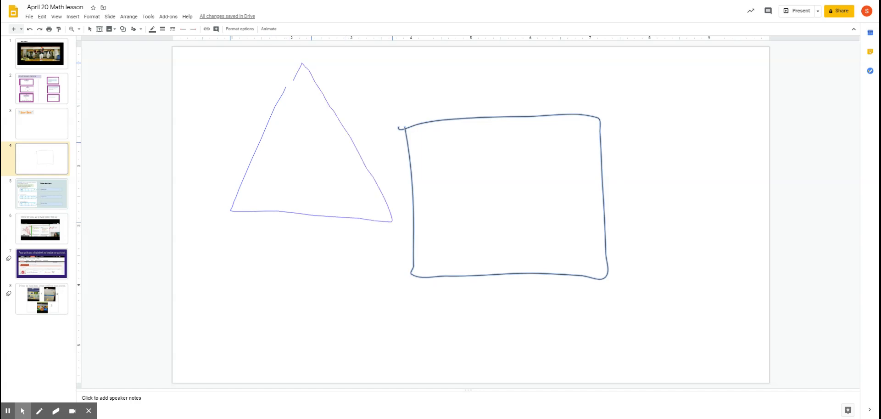